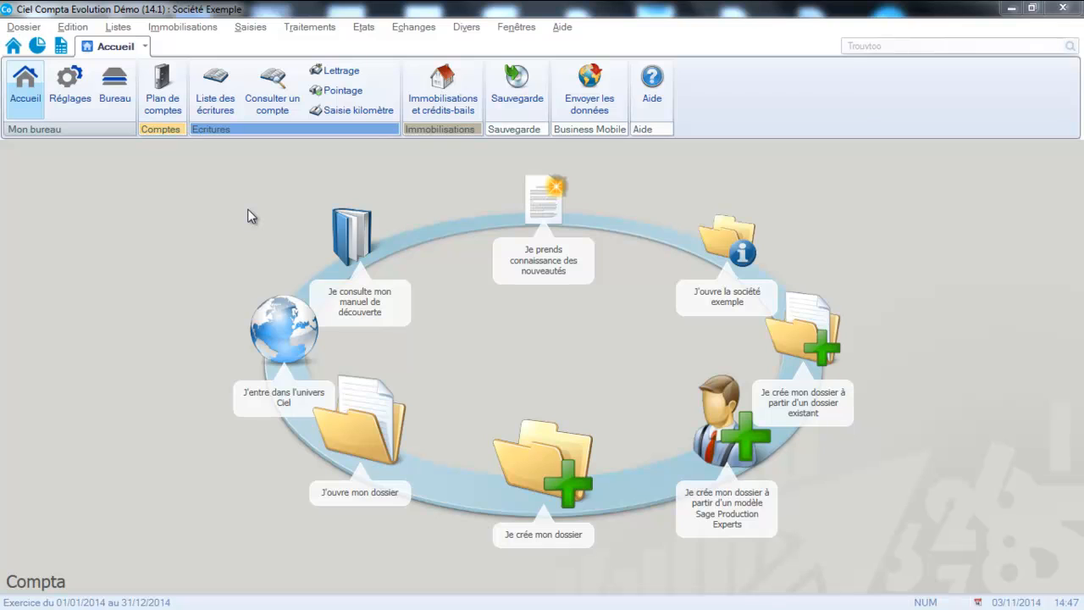
Step: Start a manual bank statement entry using journal BQ (Banque populaire) and account 512000
left_click(250, 28)
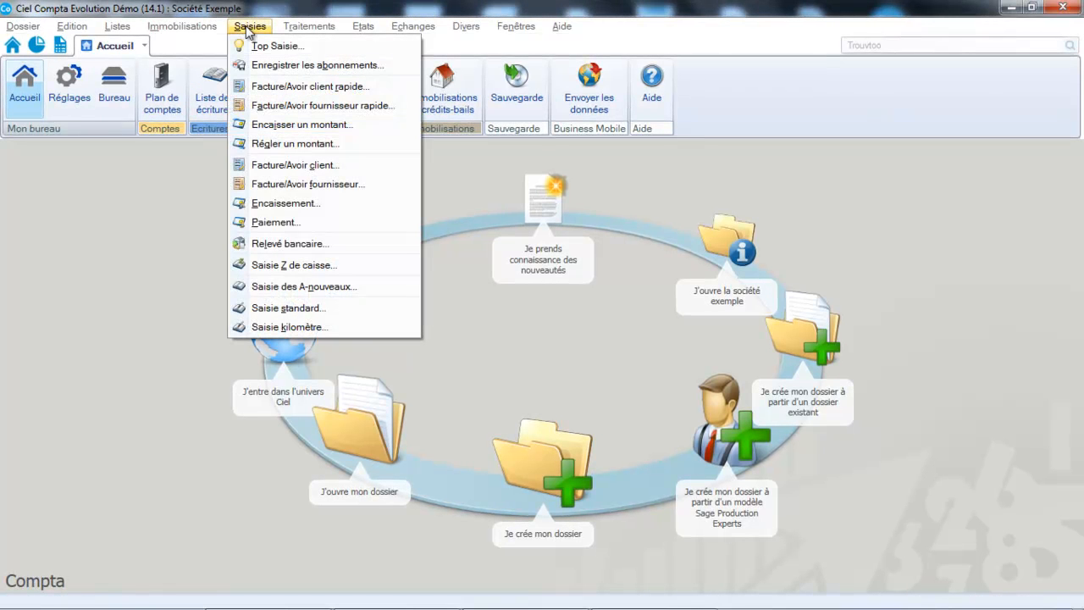
left_click(270, 244)
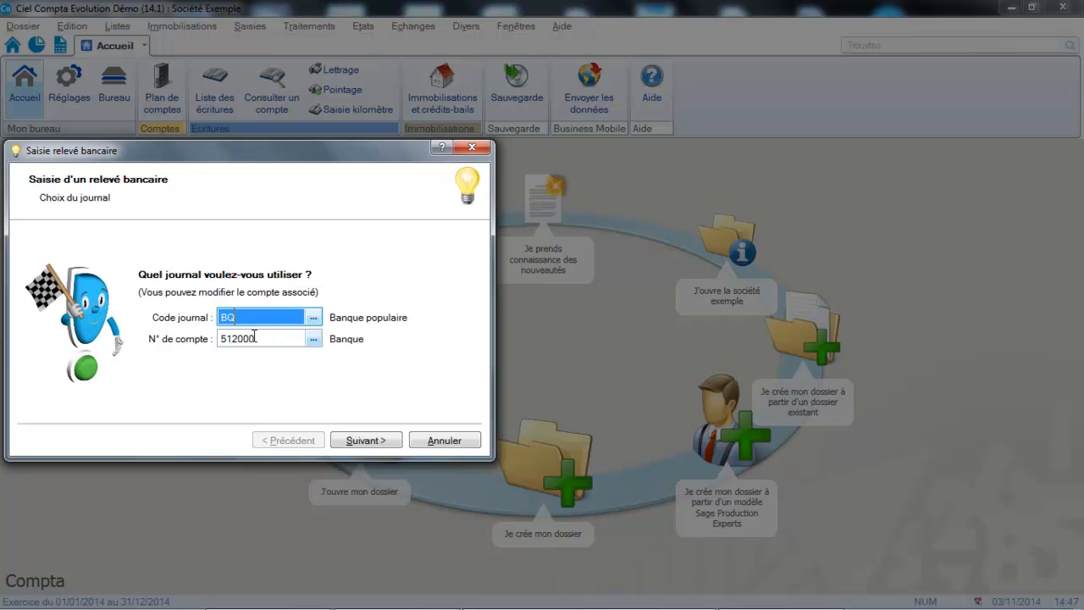
left_click(370, 439)
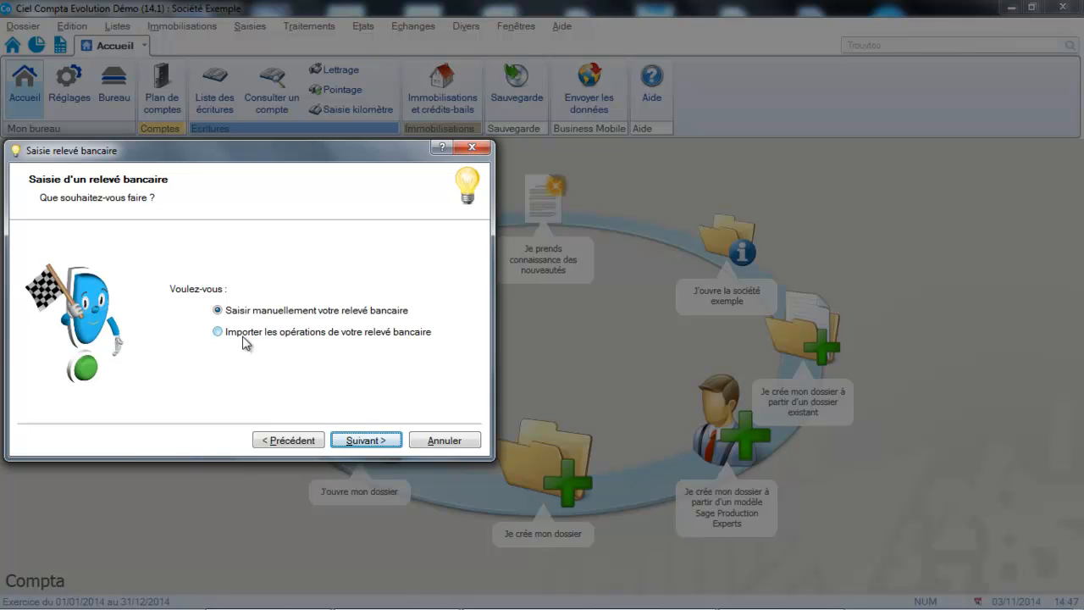
left_click(373, 442)
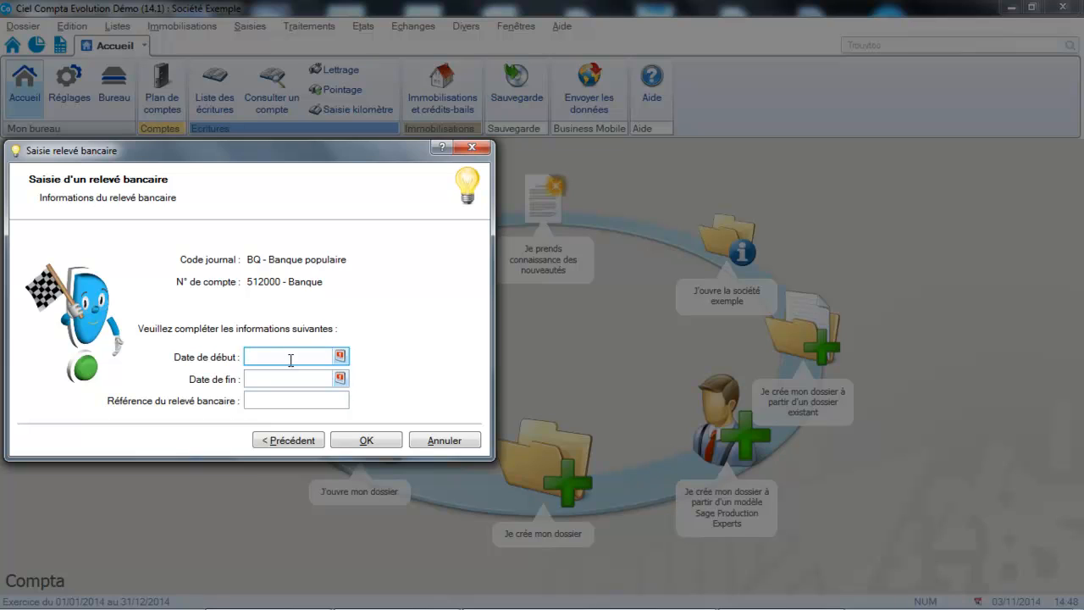
Step: Set the statement period to 01/10/2014 through 31/10/2014 with reference 12345, and confirm the statement information
type("01")
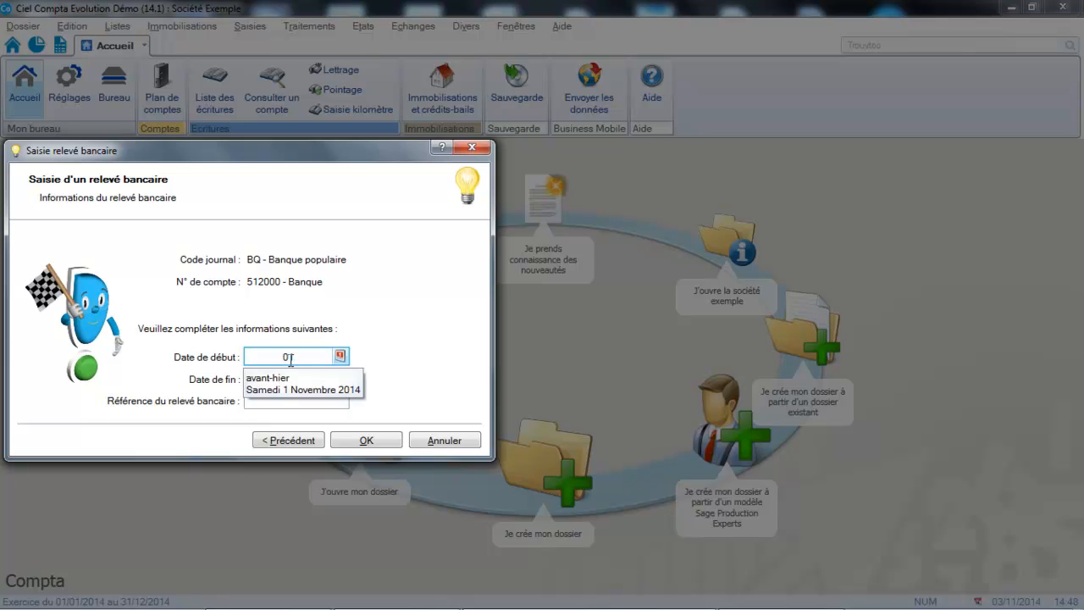
type("/10")
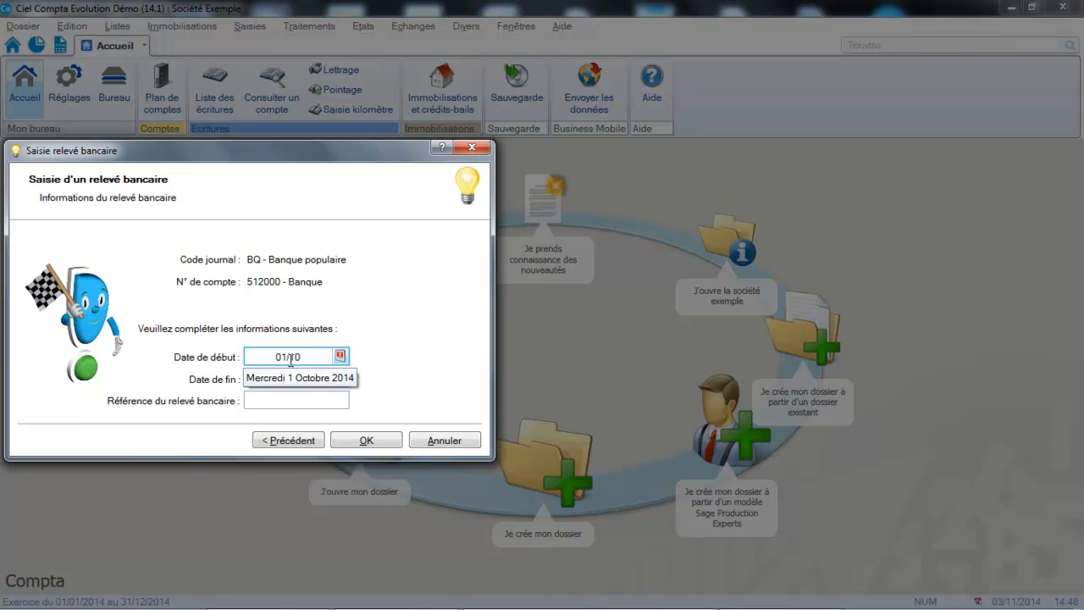
type("/2014")
key("Tab")
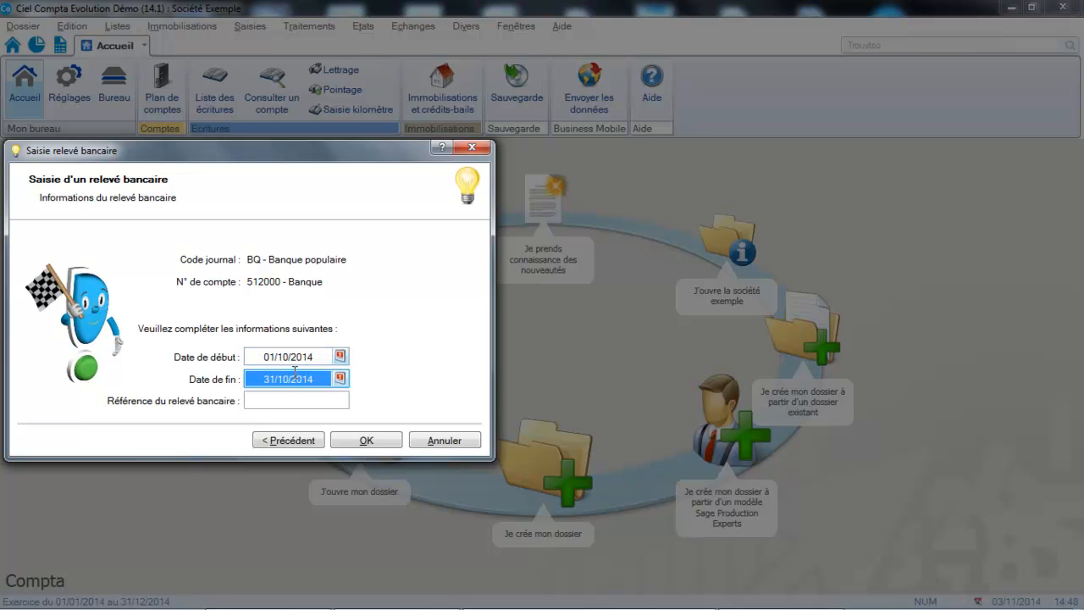
left_click(330, 401)
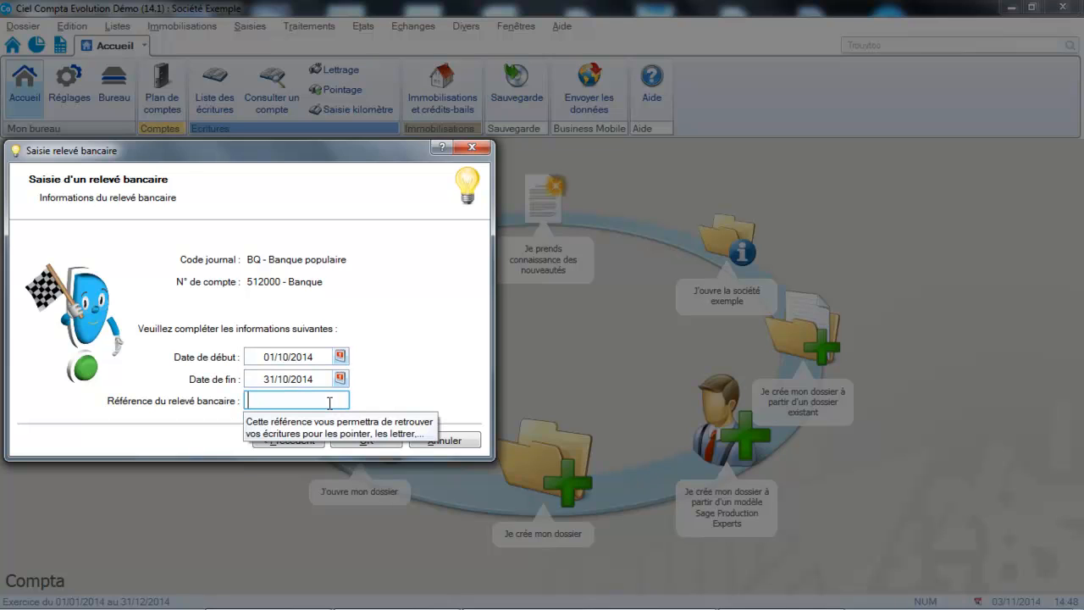
type("12345")
left_click(364, 441)
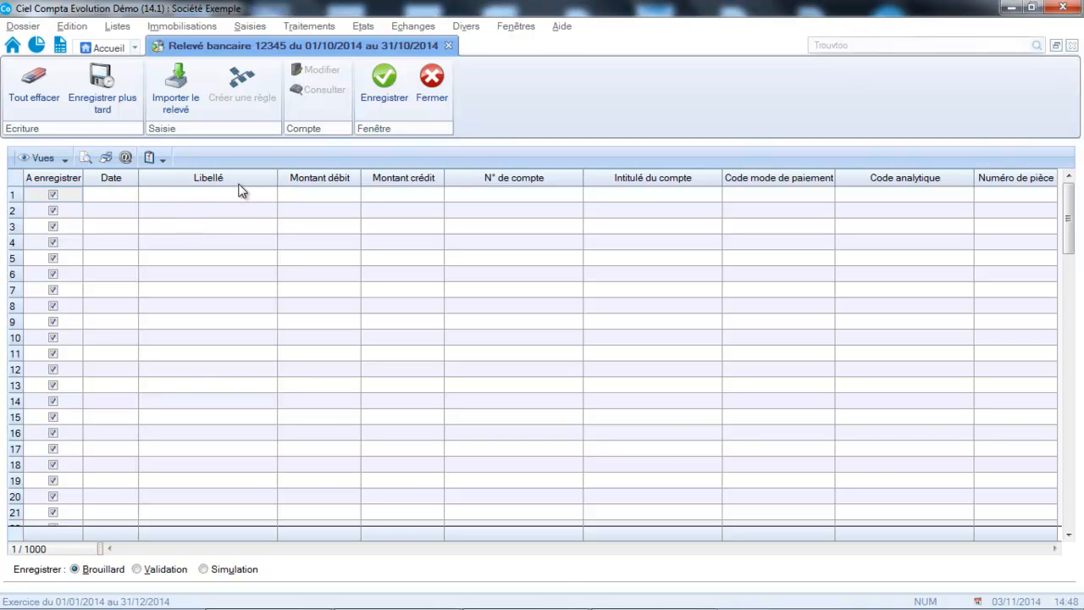
Step: Date the first statement line 03/10/2014 and label it Orange
left_click(118, 193)
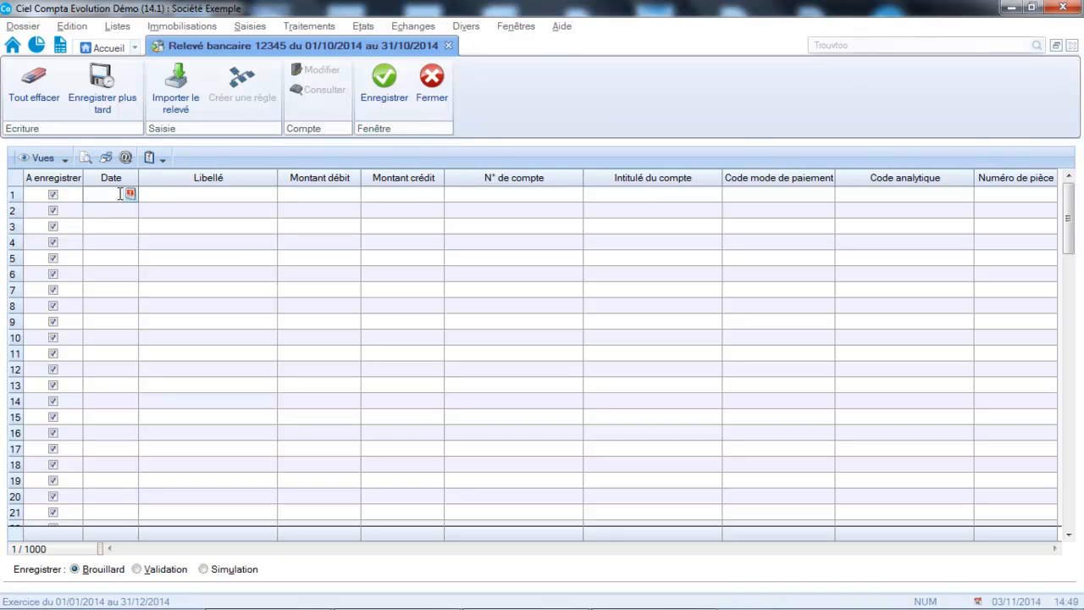
type("03/1")
type("0/2")
type("014")
key("Tab")
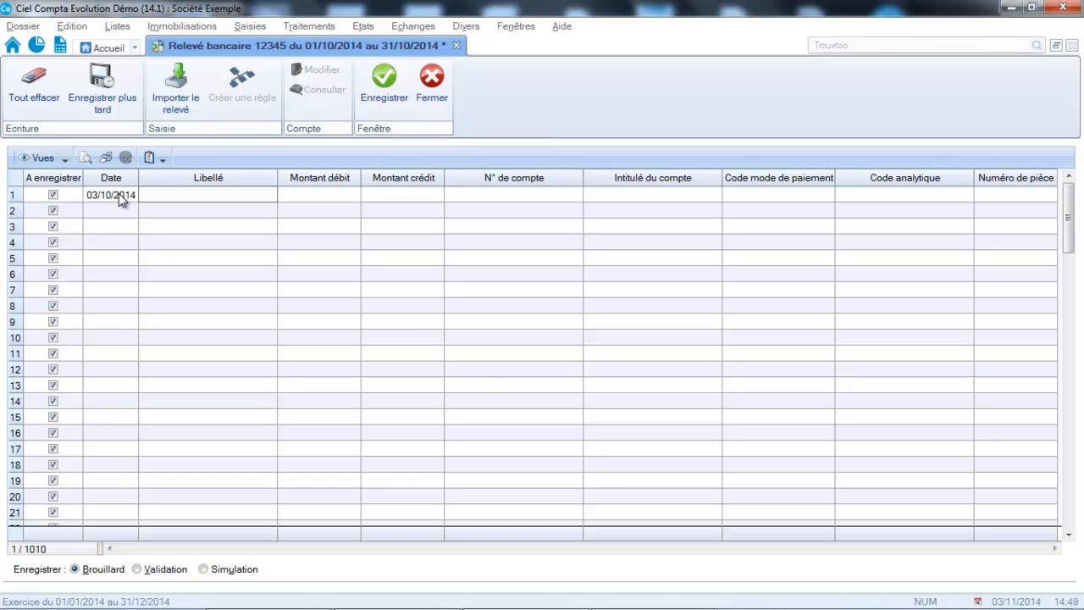
type("Orange")
key("Tab")
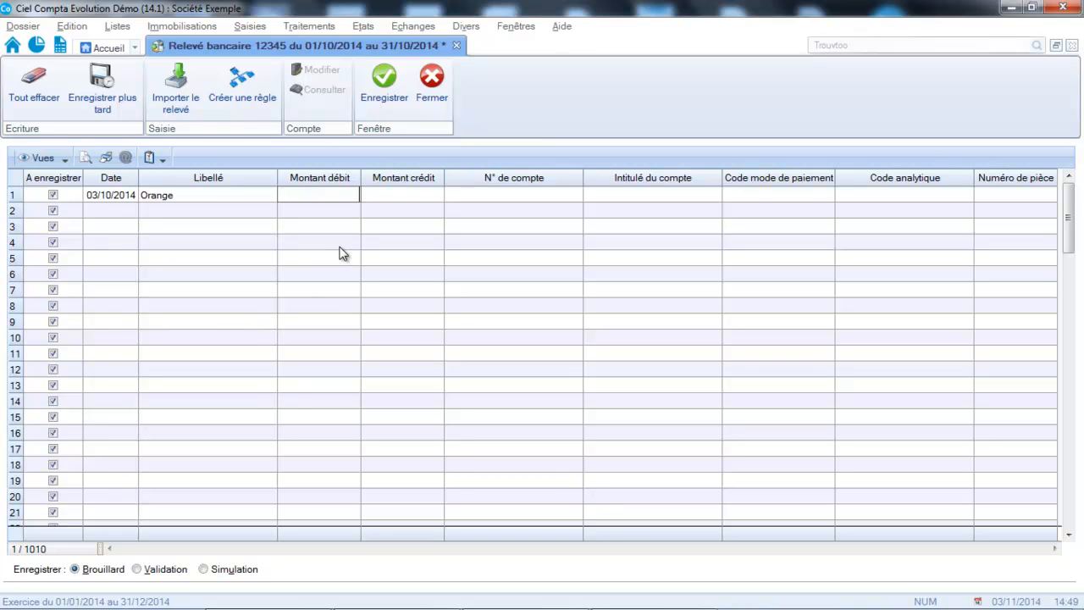
Step: Enter a debit of 50 on the Orange line and assign it to account 401ORANGE
type("50")
key("Tab")
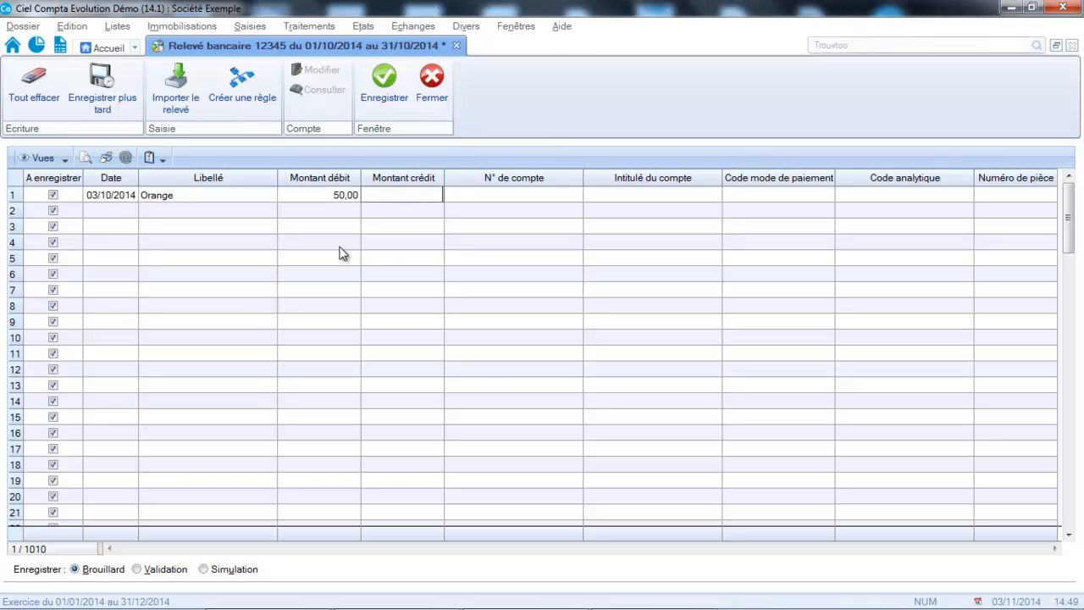
key("Tab")
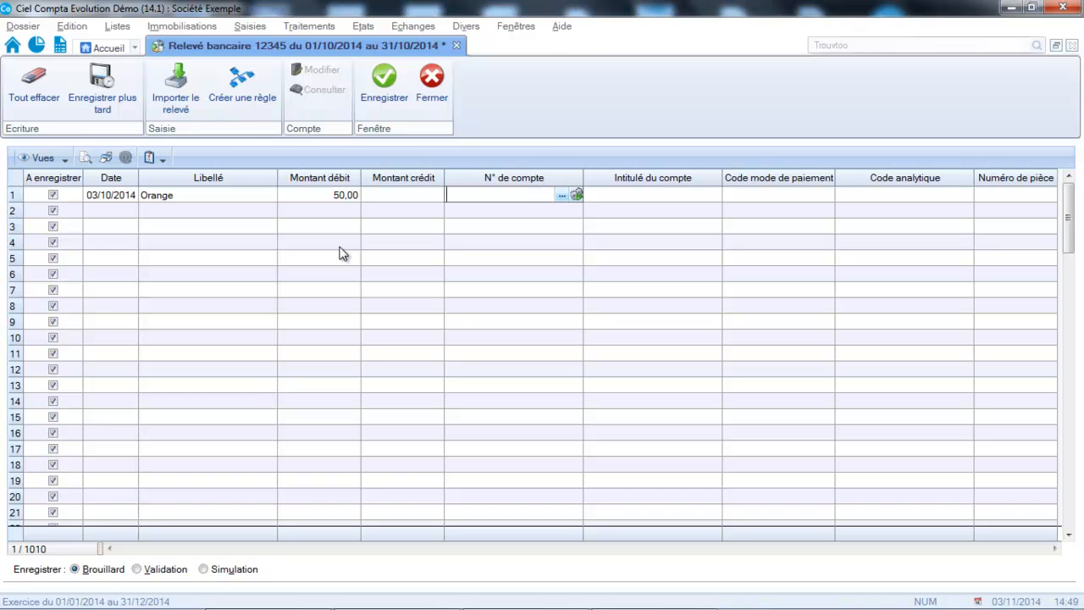
type("401ORANGE")
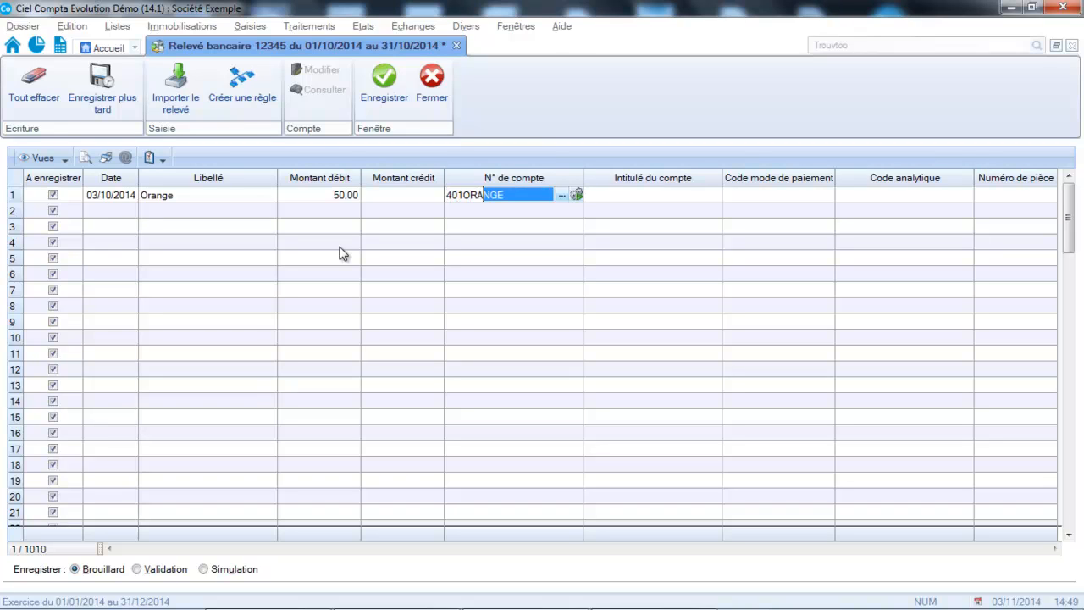
key("Tab")
key("Tab")
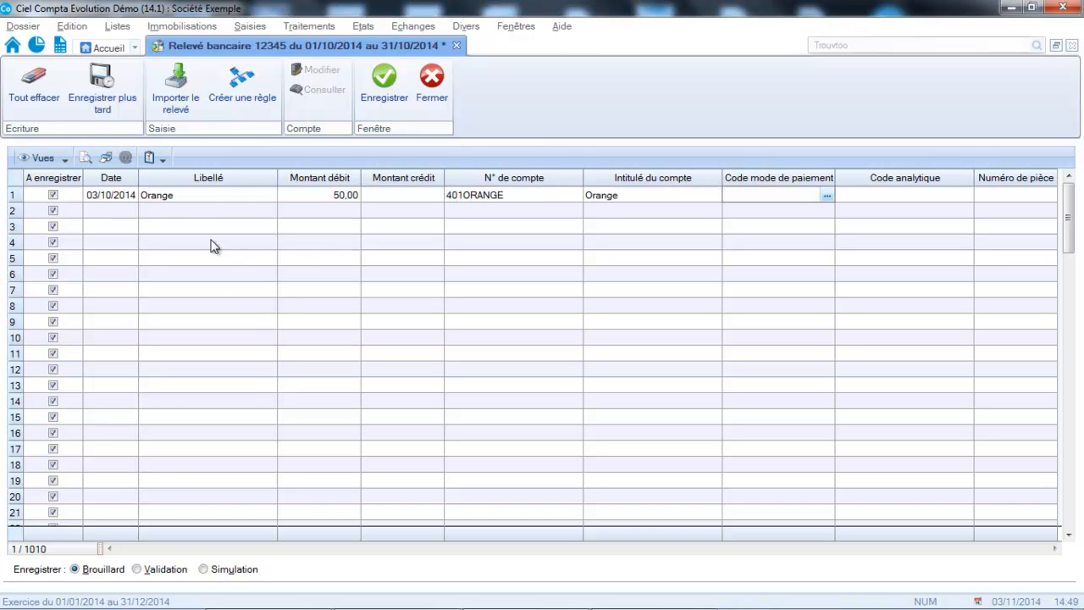
Step: Date the second statement line 04/10/2014 and label it EDF
left_click(117, 210)
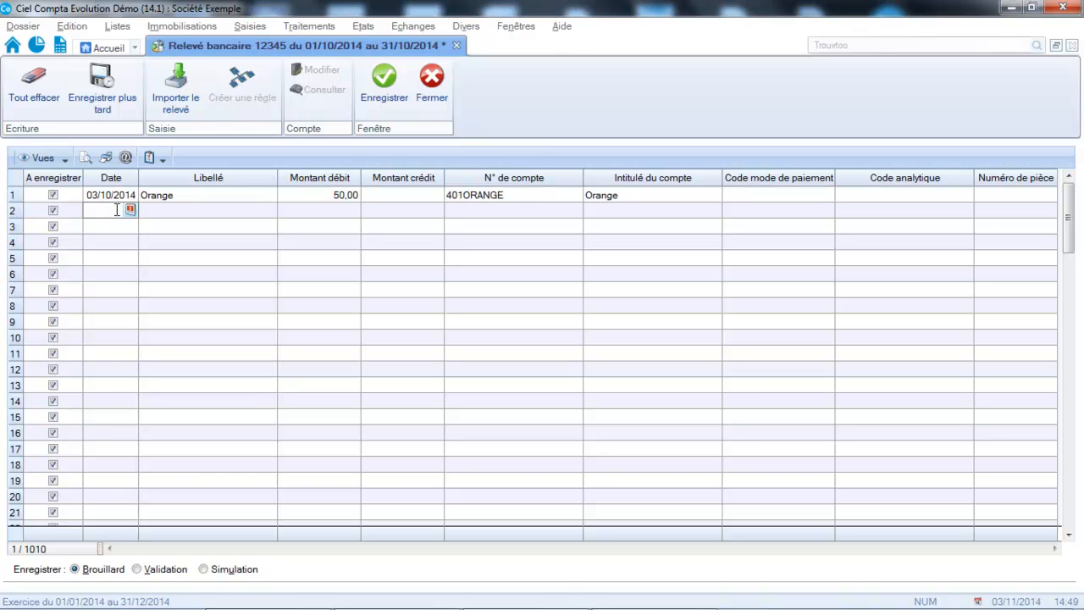
type("04/10/2014")
key("Tab")
key("Caps_Lock")
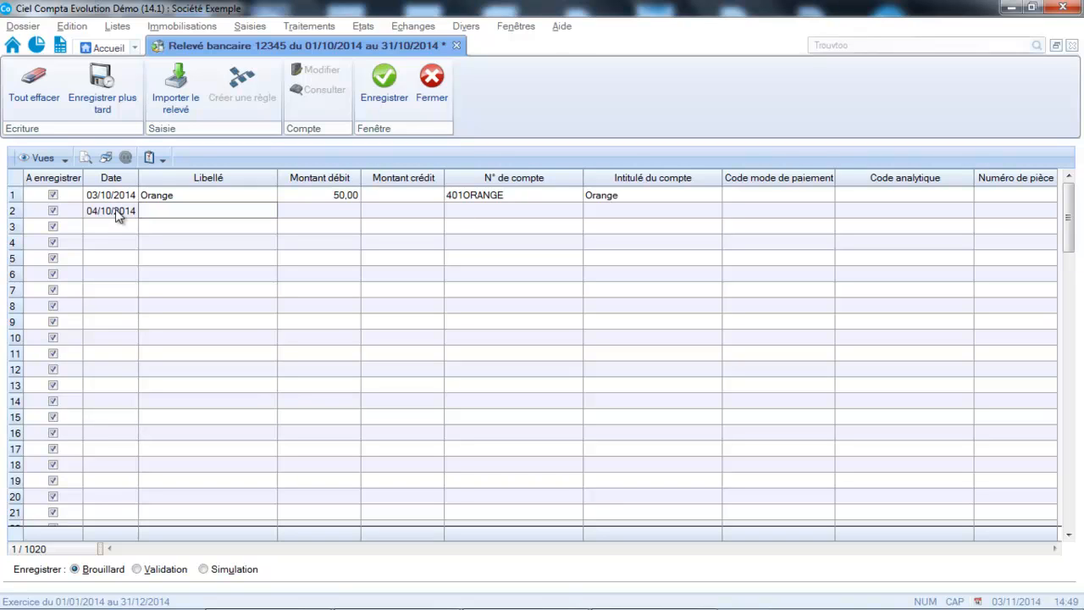
type("EDF")
key("Tab")
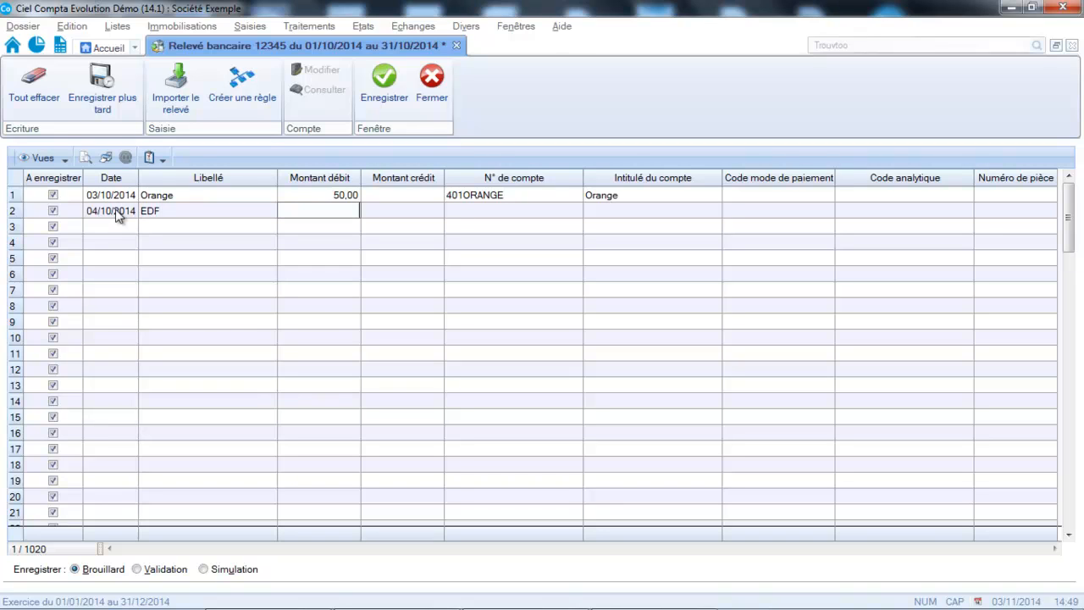
Step: Enter a debit of 40 on the EDF line and assign it to supplier account 401EDF from the account list
type("40")
key("Tab")
key("Tab")
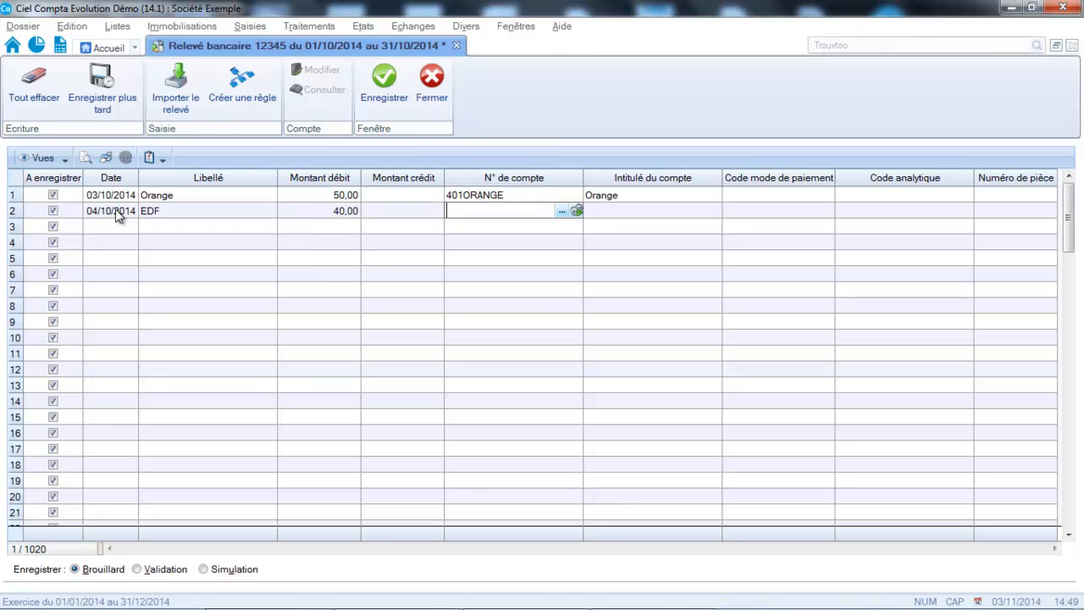
type("401000")
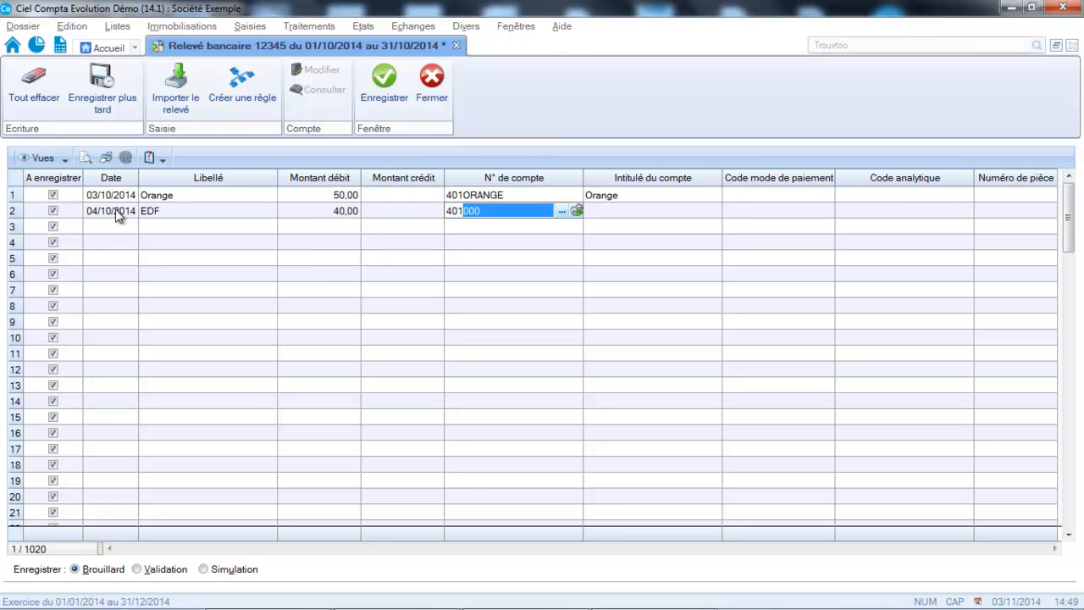
key("F4")
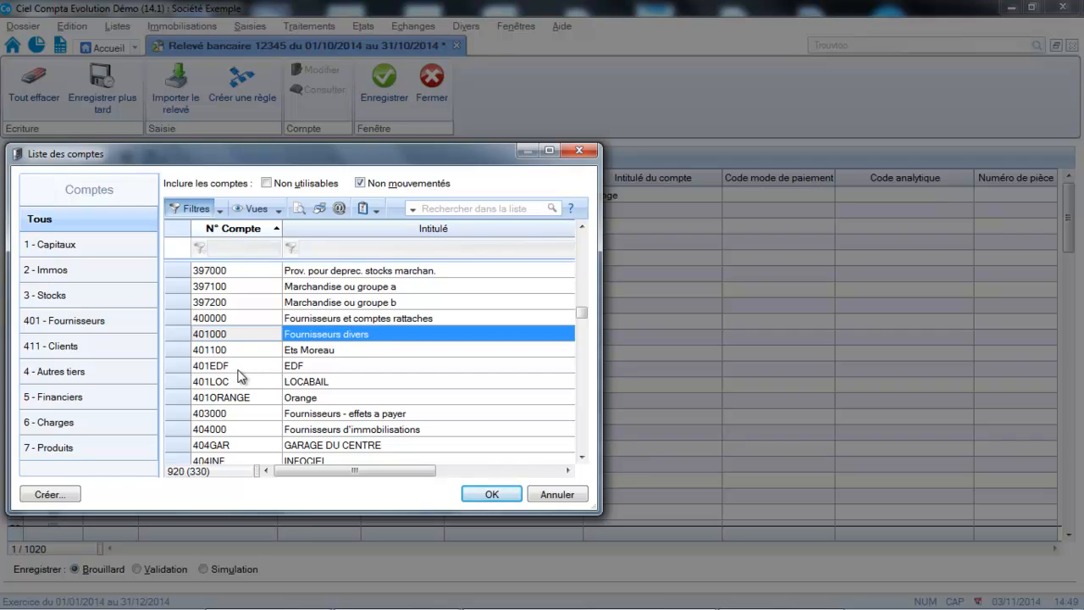
double_click(238, 370)
key("Tab")
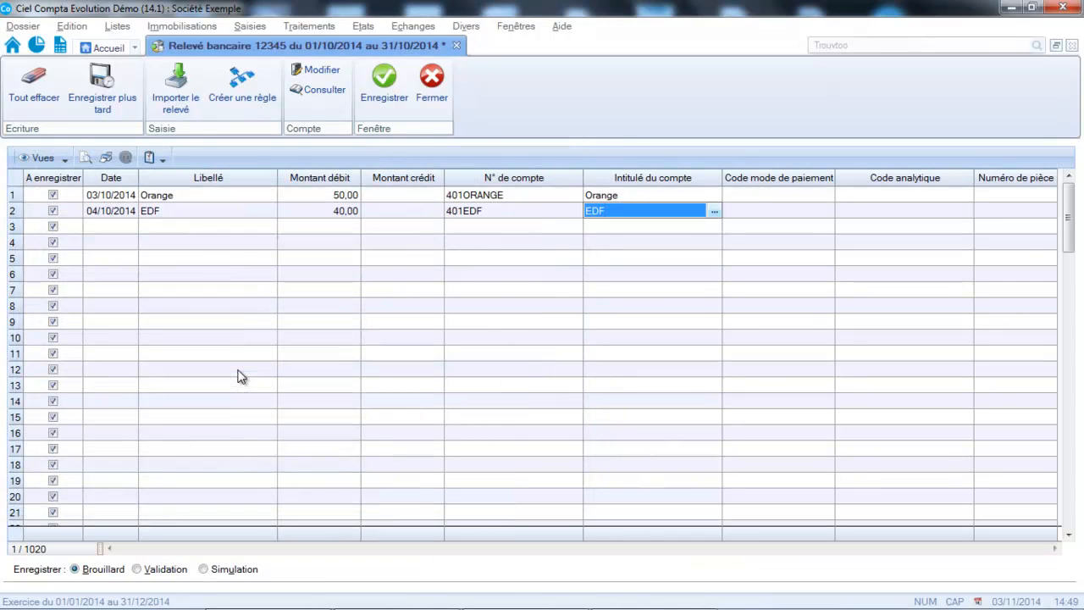
key("Tab")
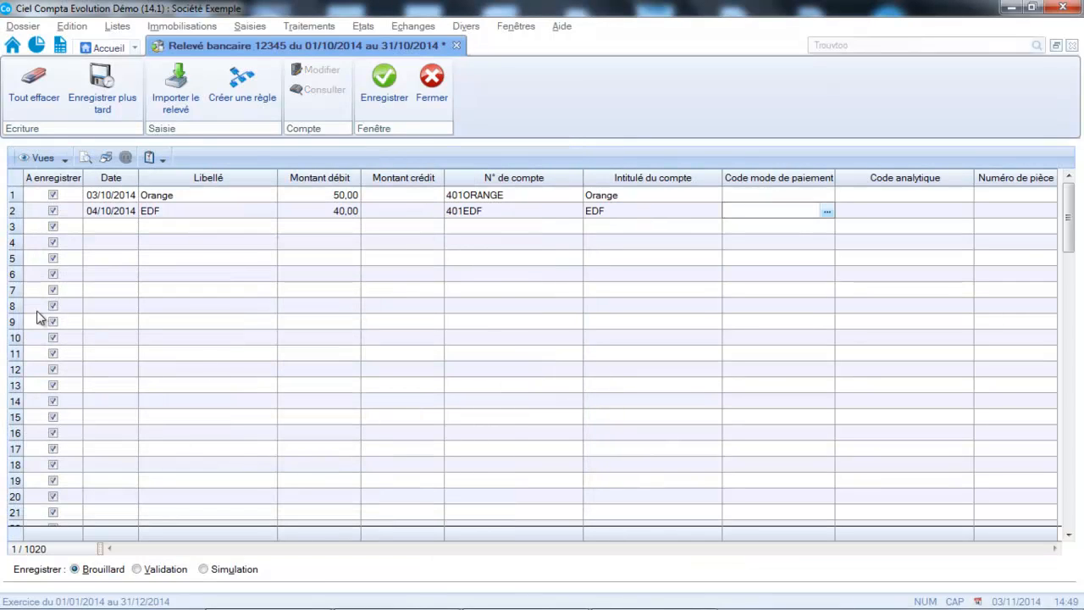
Step: Date the third statement line 15/10/2014 and label it Chèque followed by the customer's name
left_click(127, 227)
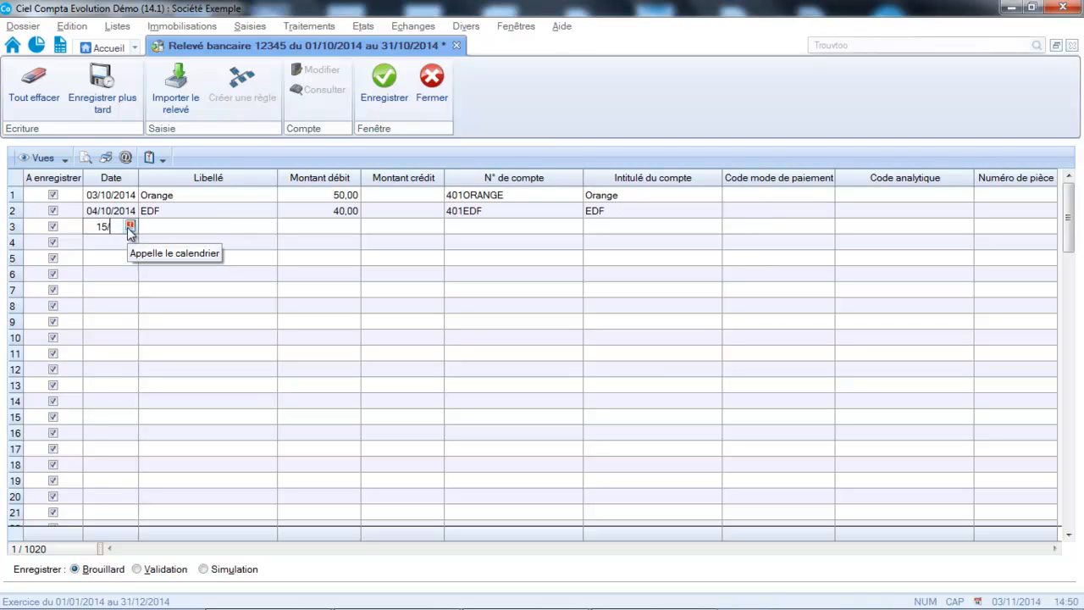
type("15/10")
type("/2014")
key("Tab")
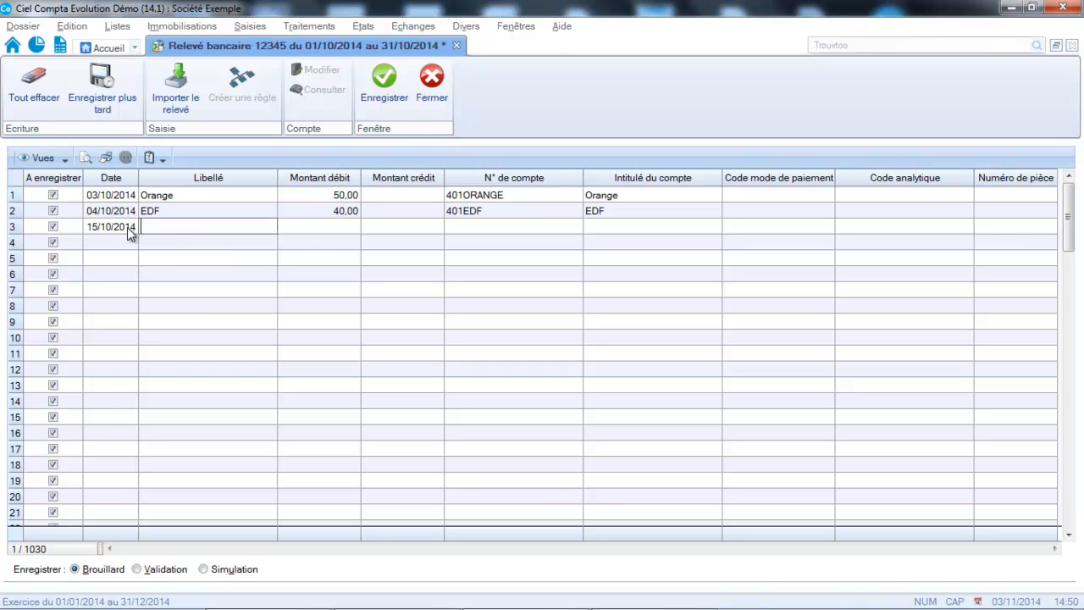
type("dUPON")
key("BackSpace")
key("BackSpace")
key("BackSpace")
key("BackSpace")
key("BackSpace")
key("Caps_Lock")
type("Chèque Du")
type("t")
key("Tab")
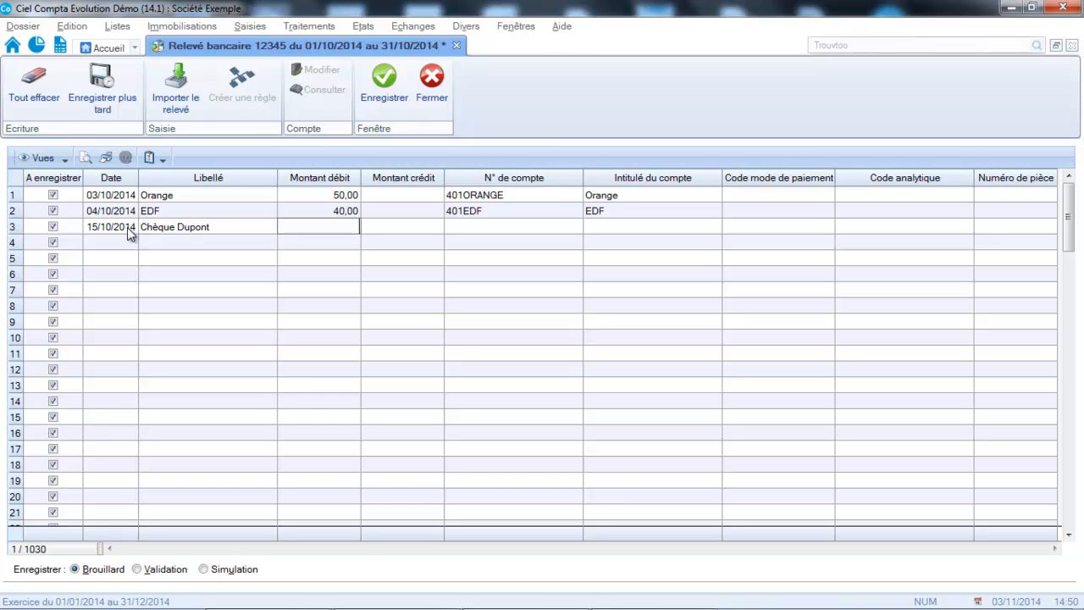
Step: Complete the cheque line with a credit of 200 on customer account 411DUP, and save the bank statement
key("Tab")
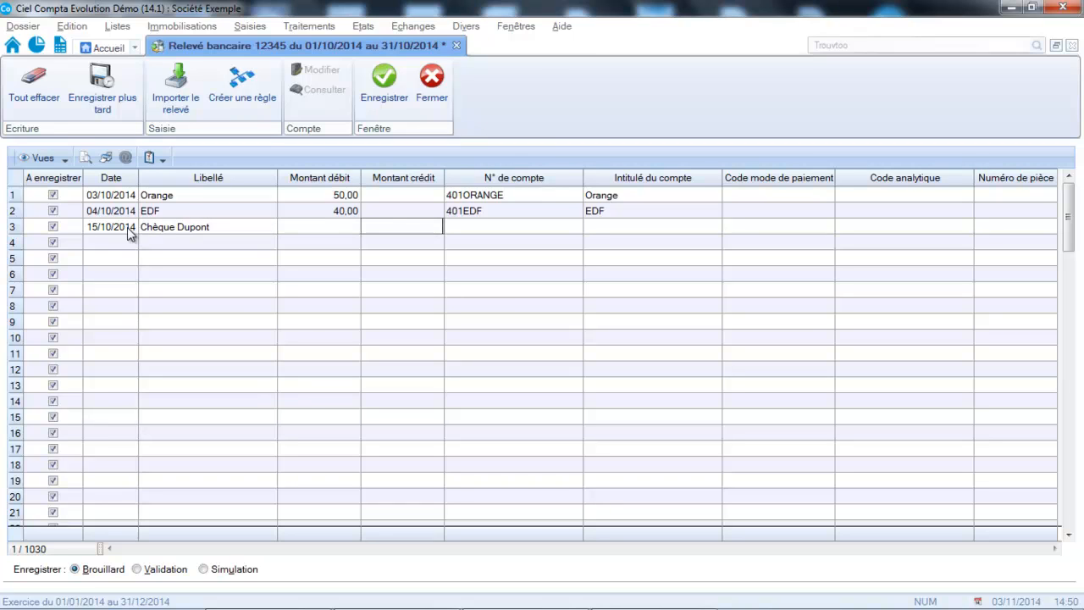
type("200")
key("Tab")
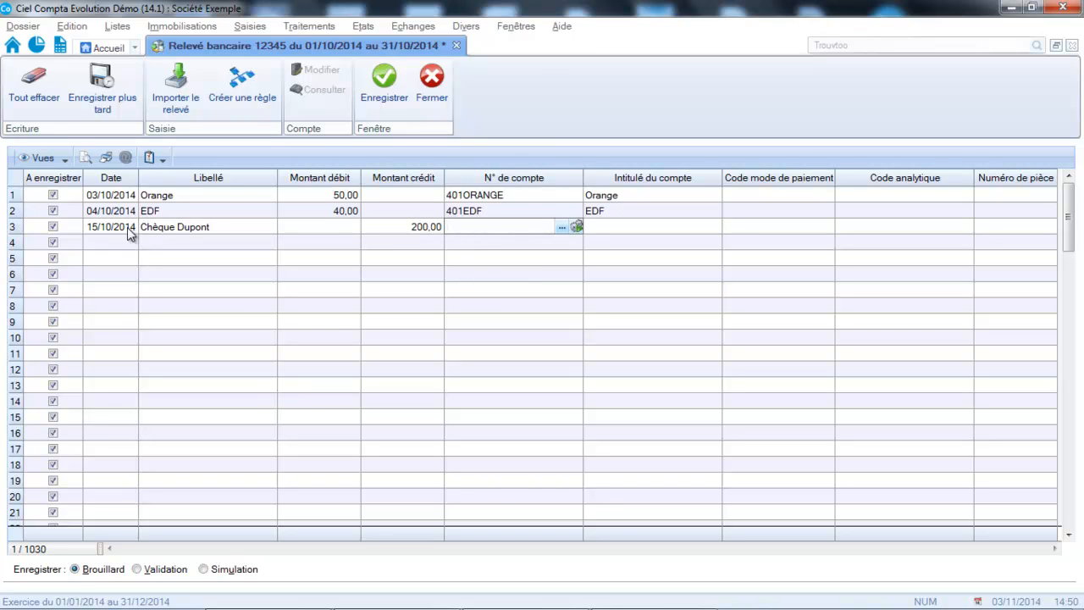
type("411D")
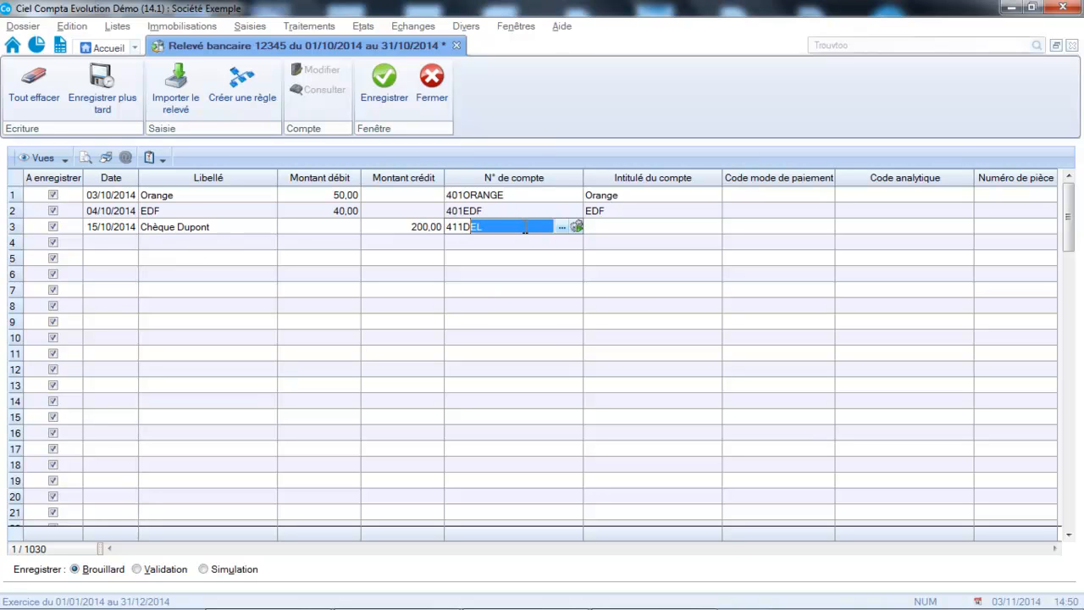
type("UP")
key("Return")
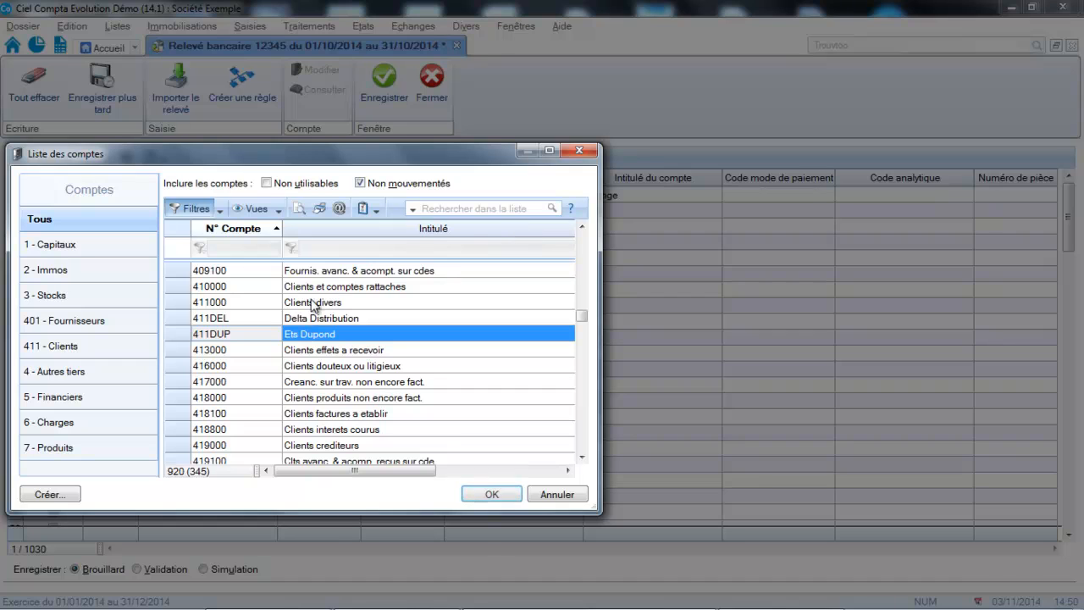
left_click(302, 337)
double_click(302, 337)
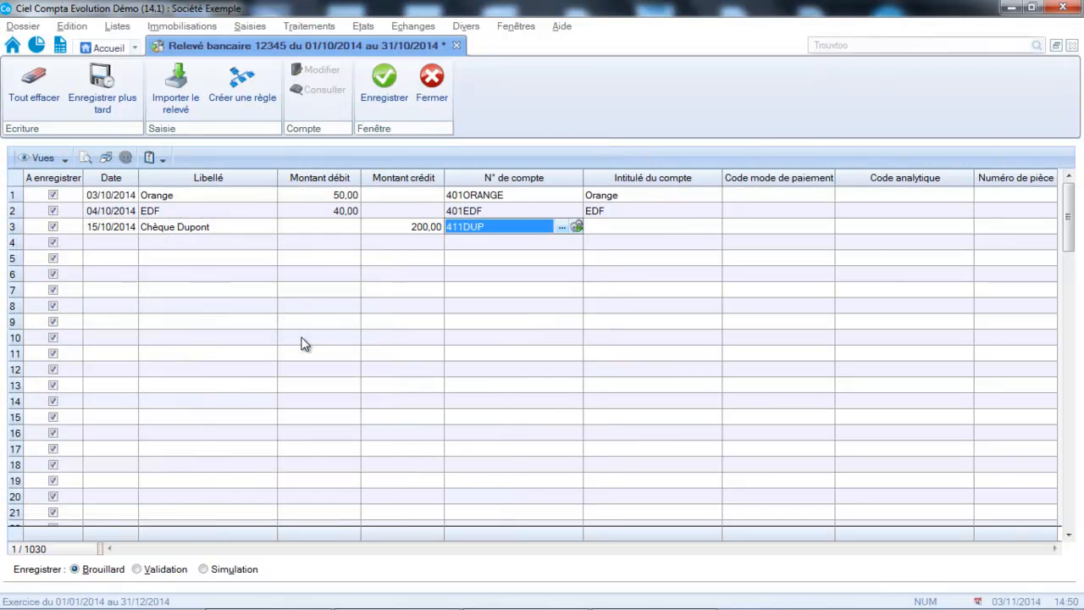
key("Tab")
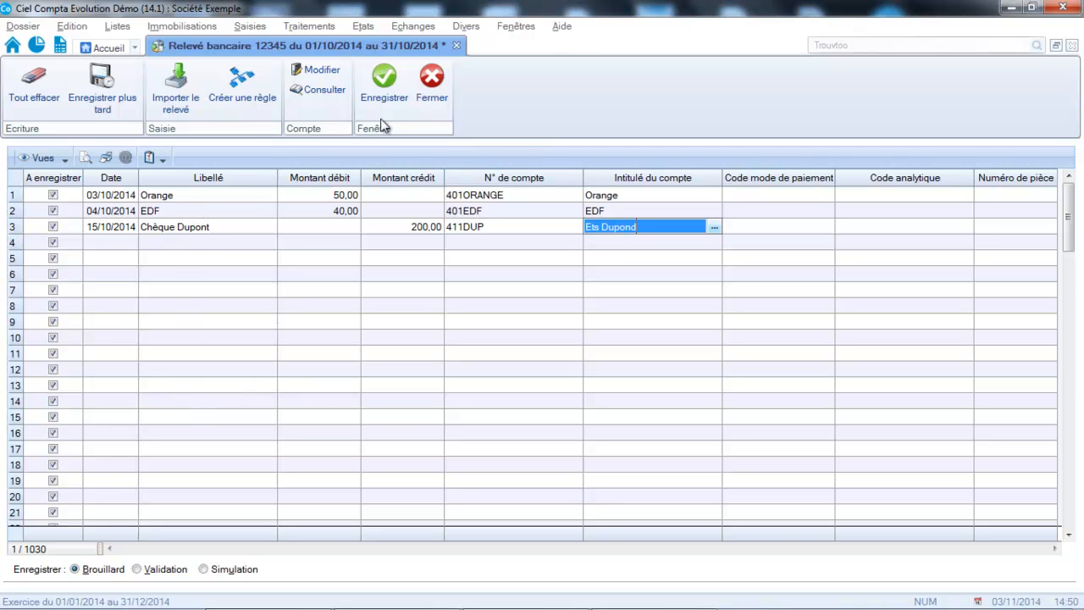
left_click(381, 88)
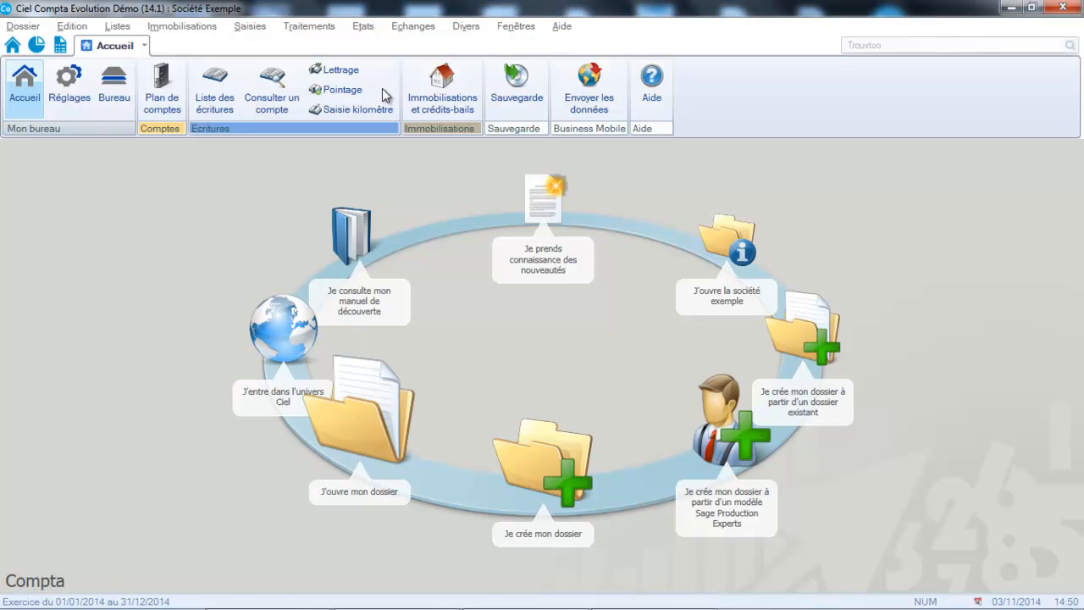
Step: Open the list of accounting entries and restrict it to the BQ - Banque populaire journal
left_click(128, 27)
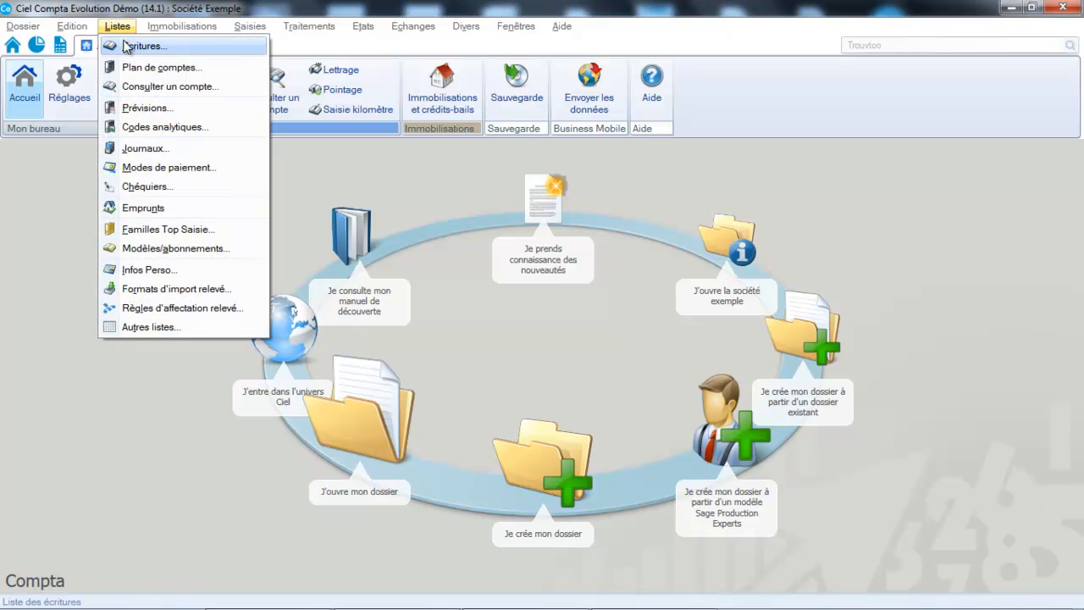
left_click(127, 46)
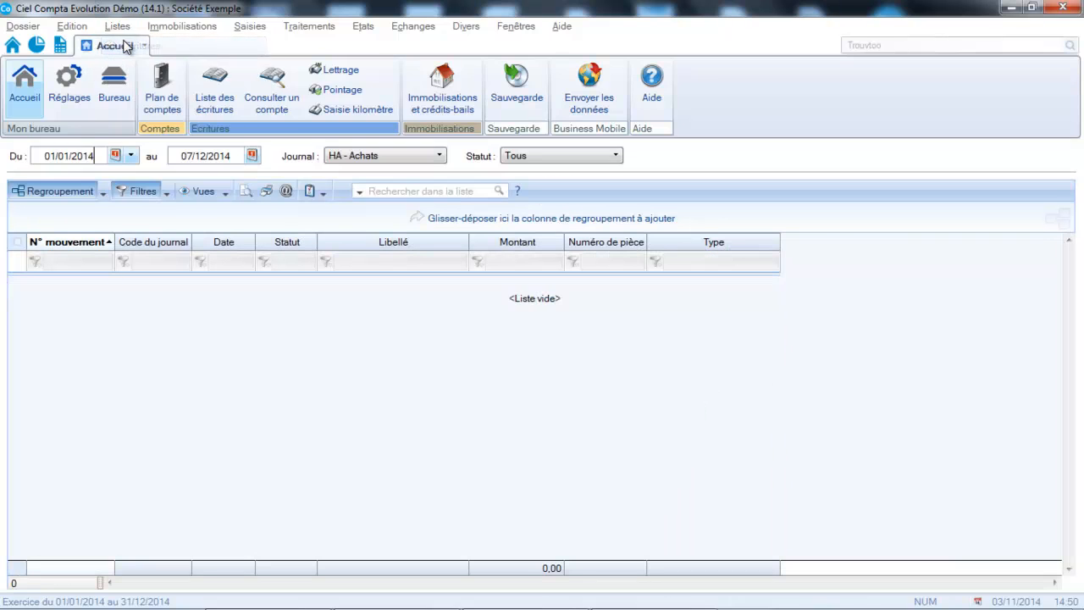
left_click(353, 155)
left_click(352, 217)
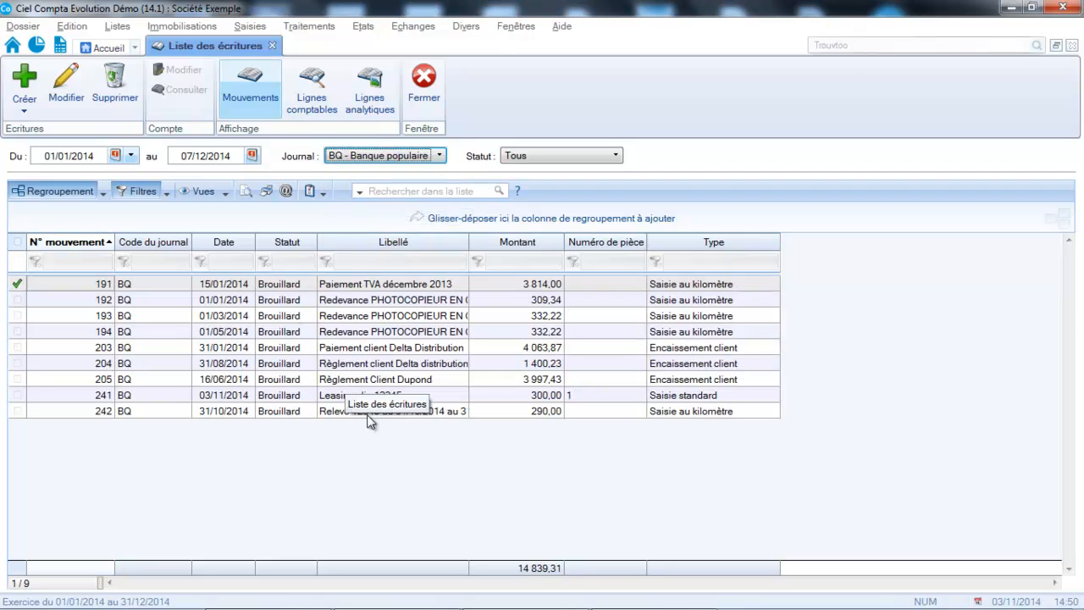
Step: Open the bank statement entry dated 31/10/2014 to review its account lines, debits and credits, and close it without changes
left_click(339, 411)
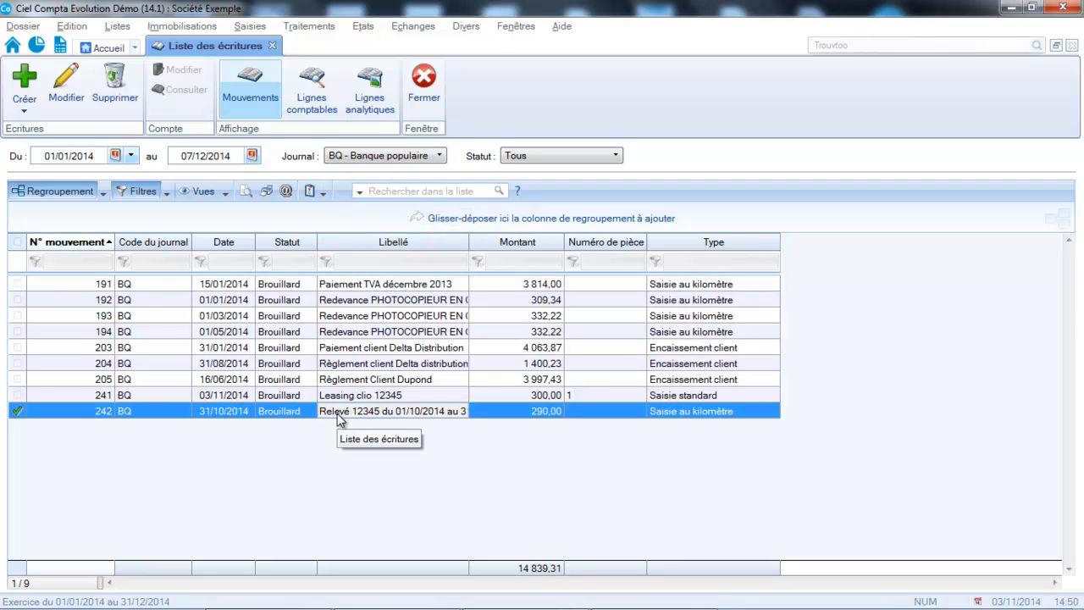
double_click(391, 413)
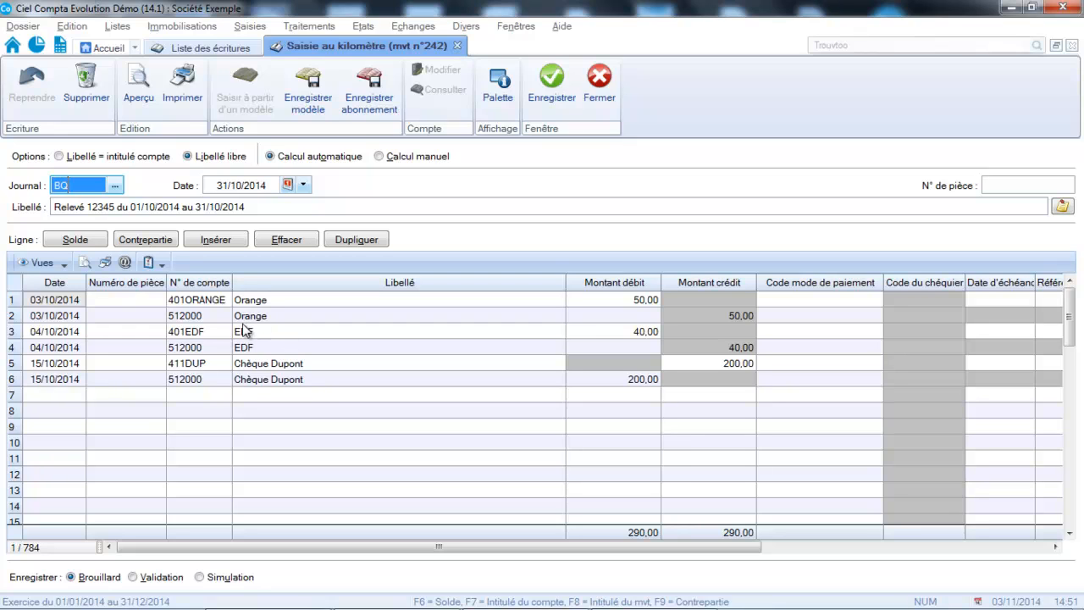
left_click(604, 85)
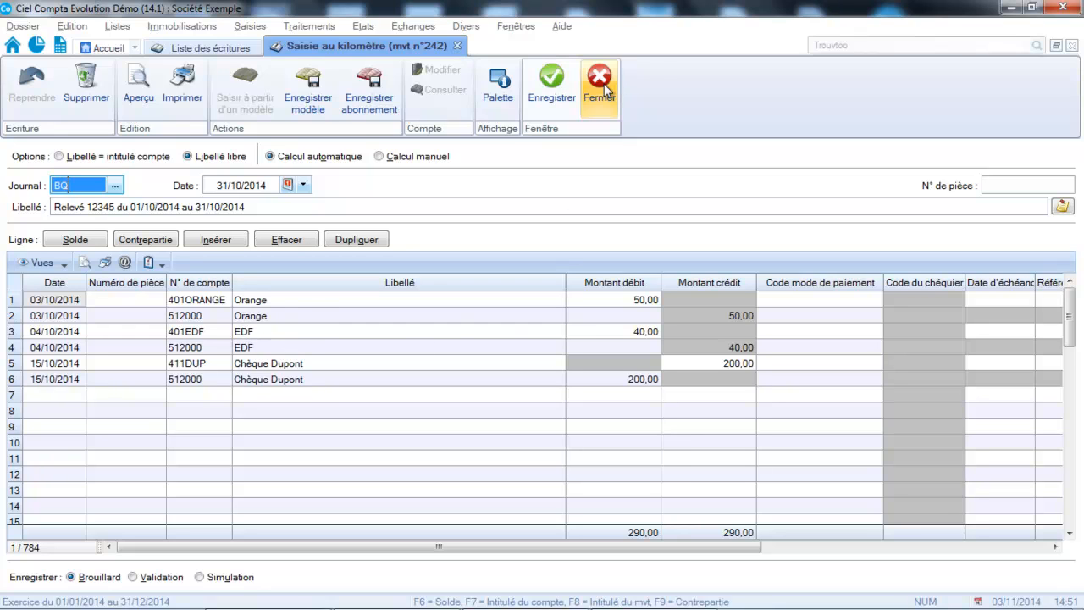
Step: Display the available accounting data-entry commands
left_click(259, 30)
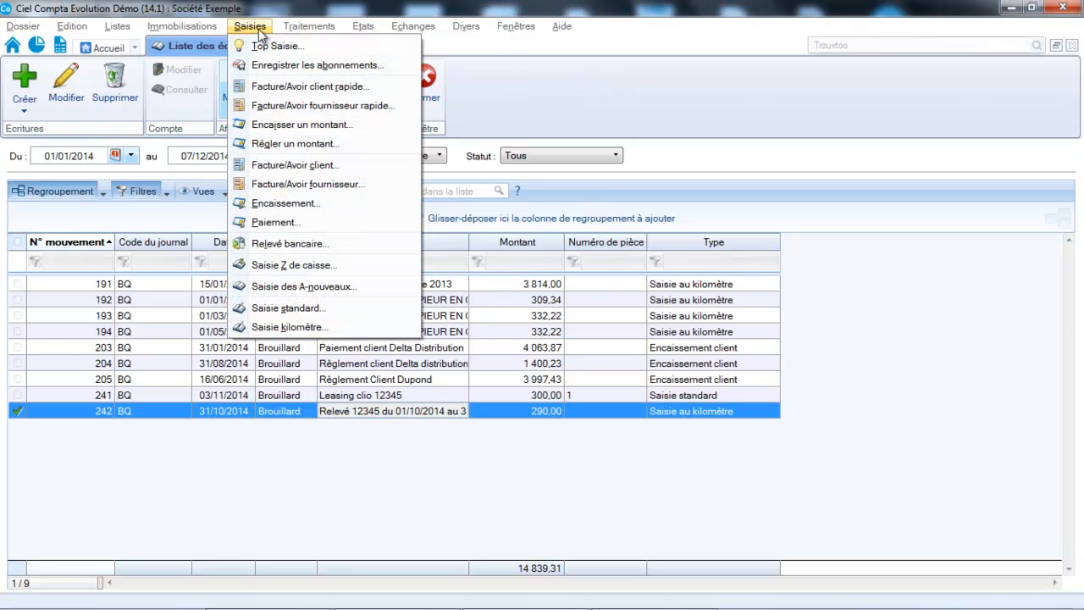